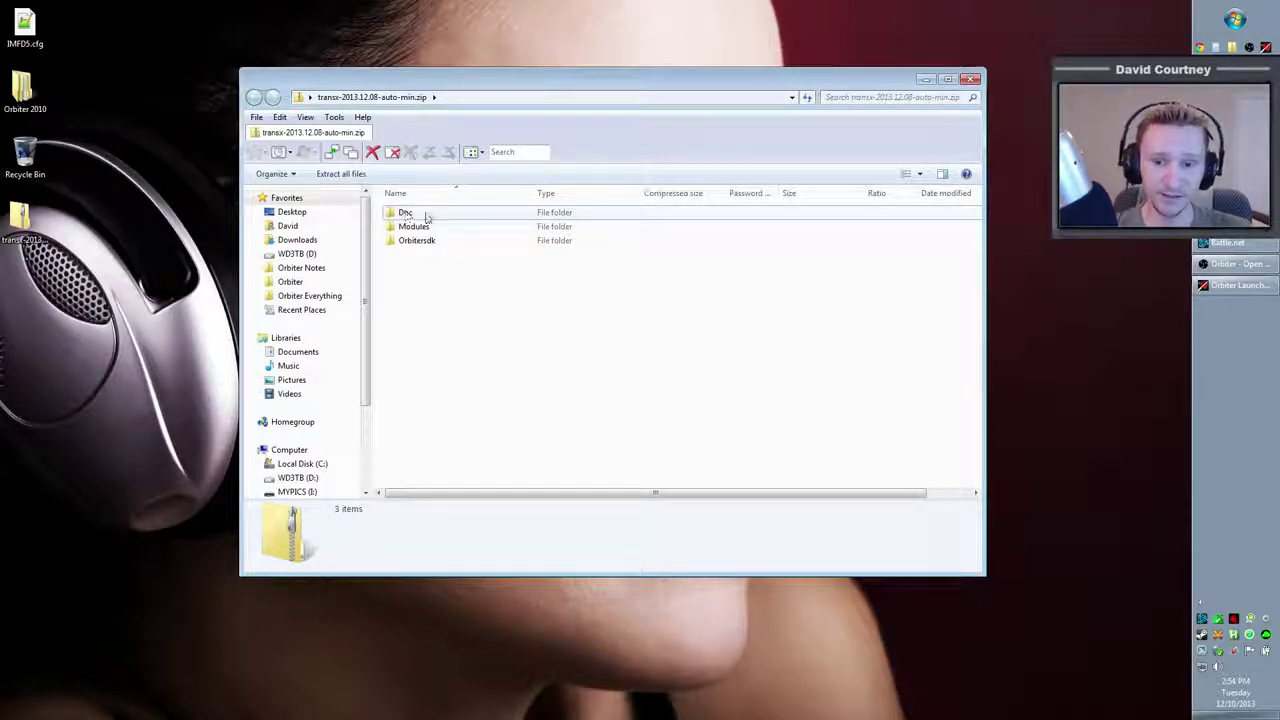
Browse the archive's Doc > TransX documentation folder, return to the archive root, and close the window
{"action": "left_click", "coordinate": [433, 219]}
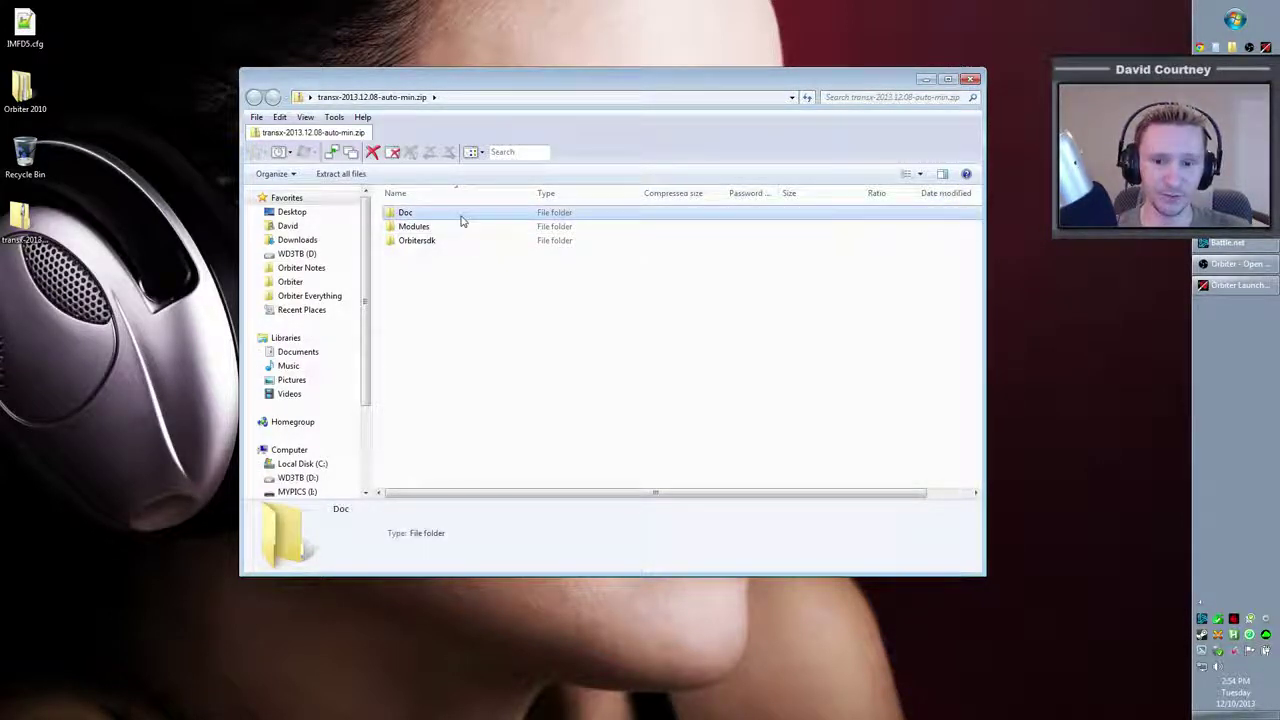
{"action": "double_click", "coordinate": [462, 215]}
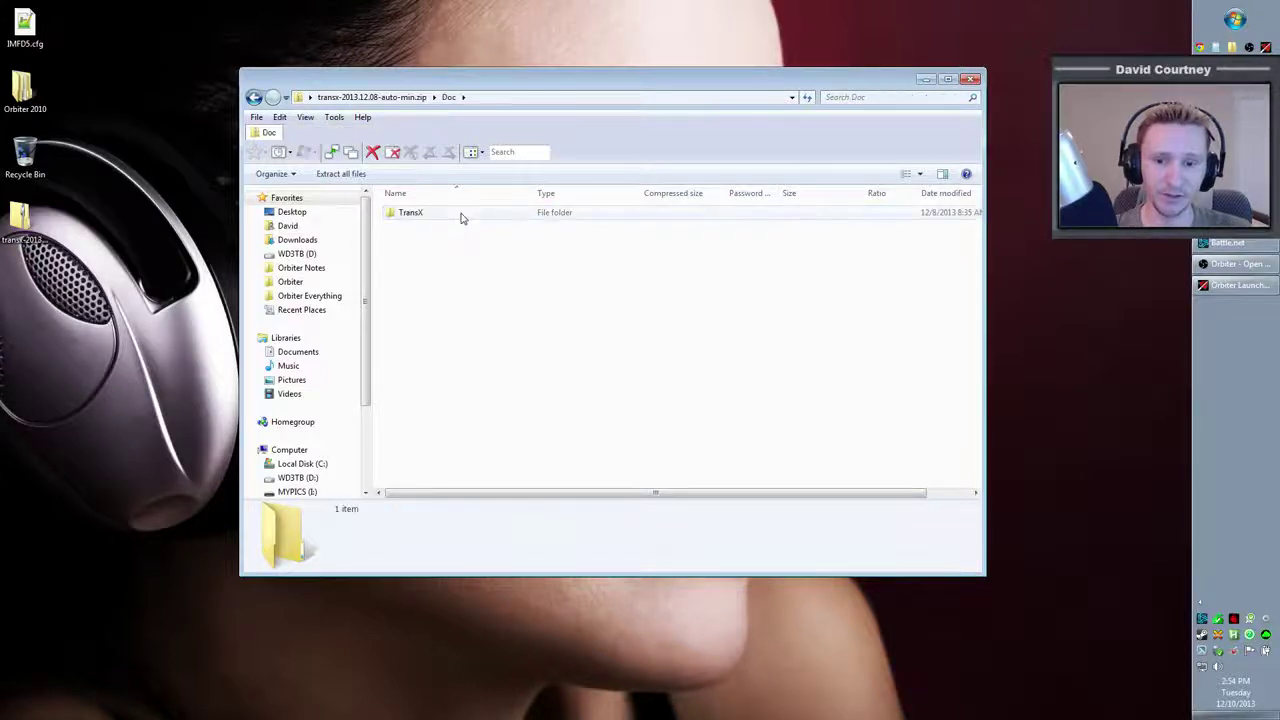
{"action": "double_click", "coordinate": [463, 213]}
{"action": "key", "text": "BackSpace"}
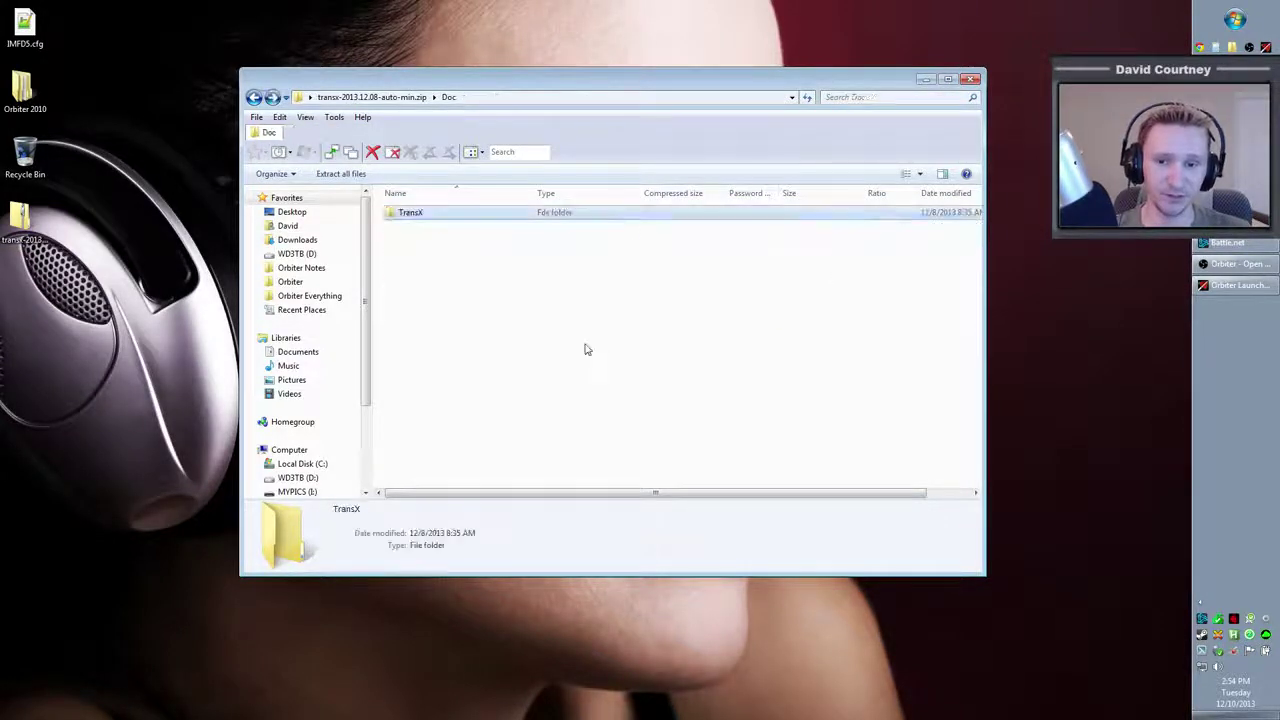
{"action": "key", "text": "BackSpace"}
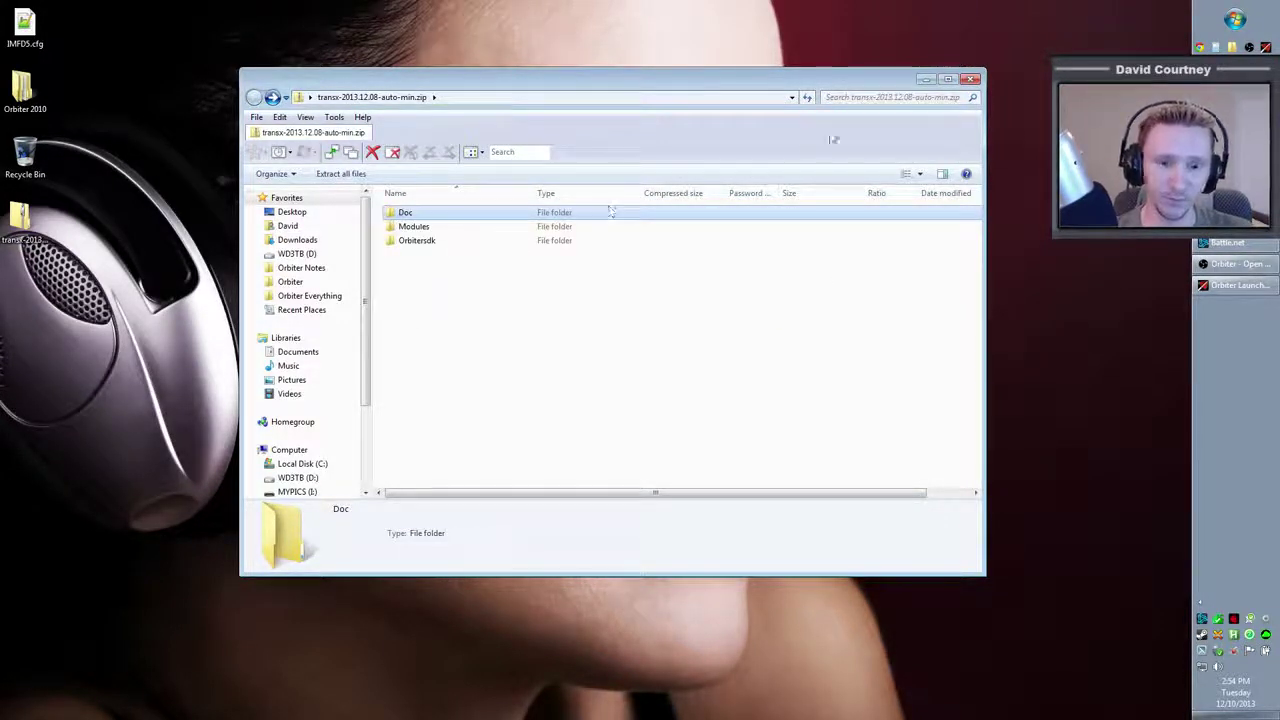
{"action": "left_click", "coordinate": [970, 79]}
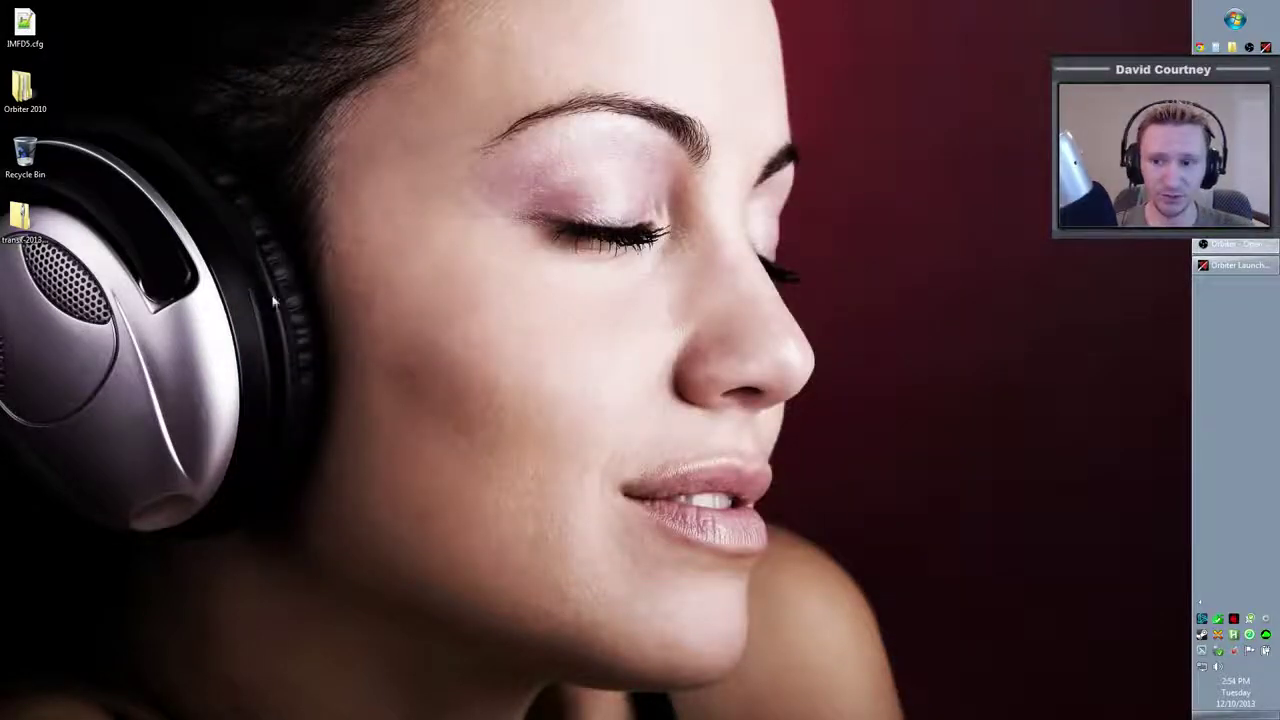
Enable the TransX and TransX2 MFD modules on the Launchpad's Modules page
{"action": "left_click", "coordinate": [1230, 266]}
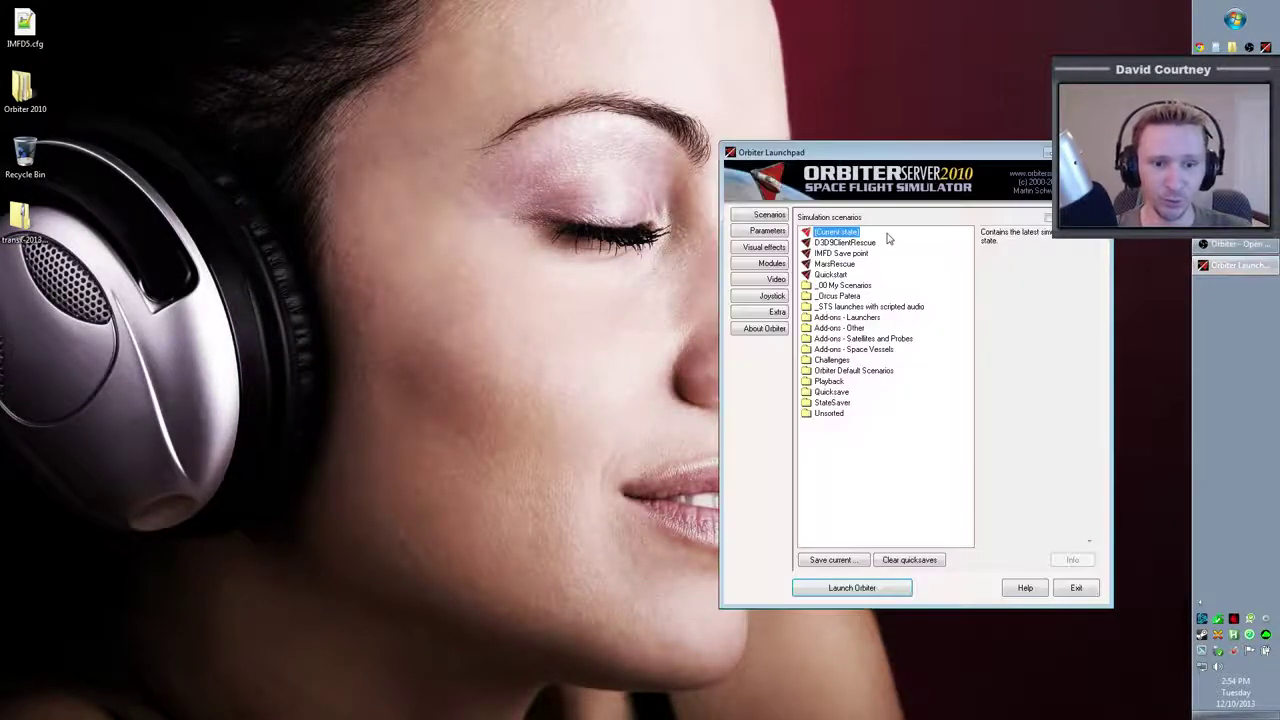
{"action": "left_click", "coordinate": [773, 268]}
{"action": "left_click_drag", "start_coordinate": [958, 395], "coordinate": [960, 272]}
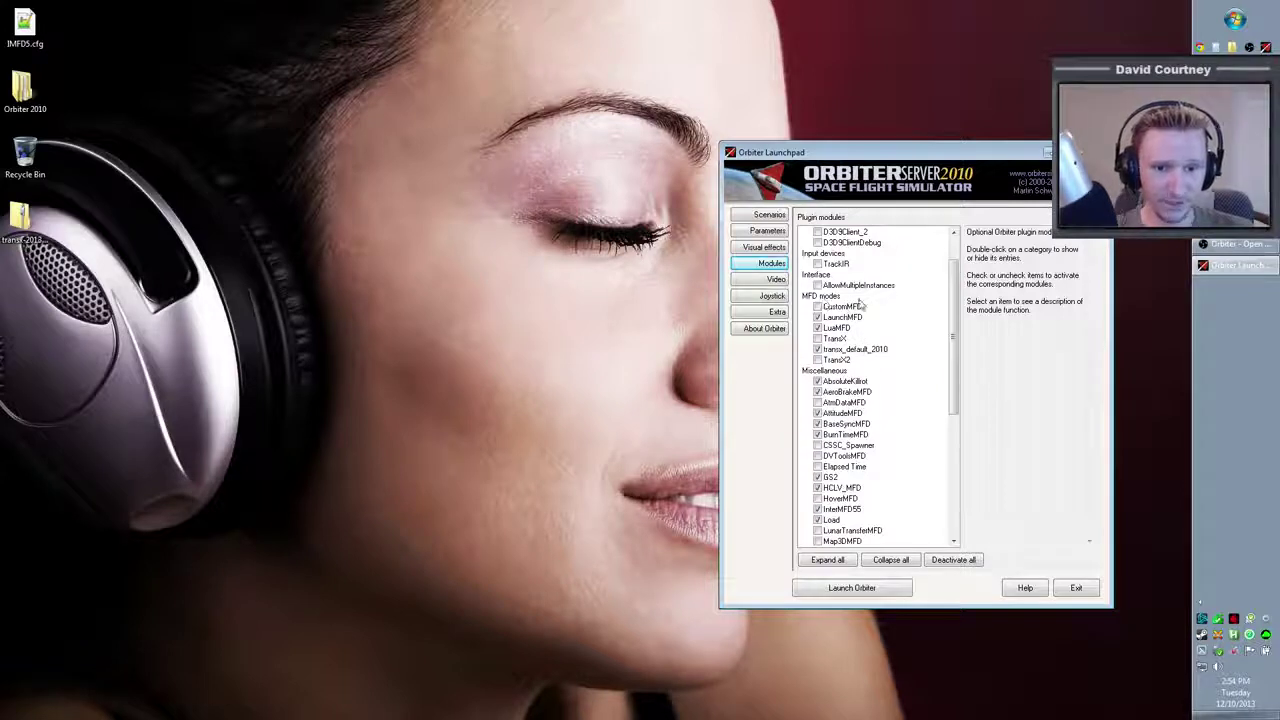
{"action": "left_click_drag", "start_coordinate": [956, 340], "coordinate": [957, 352]}
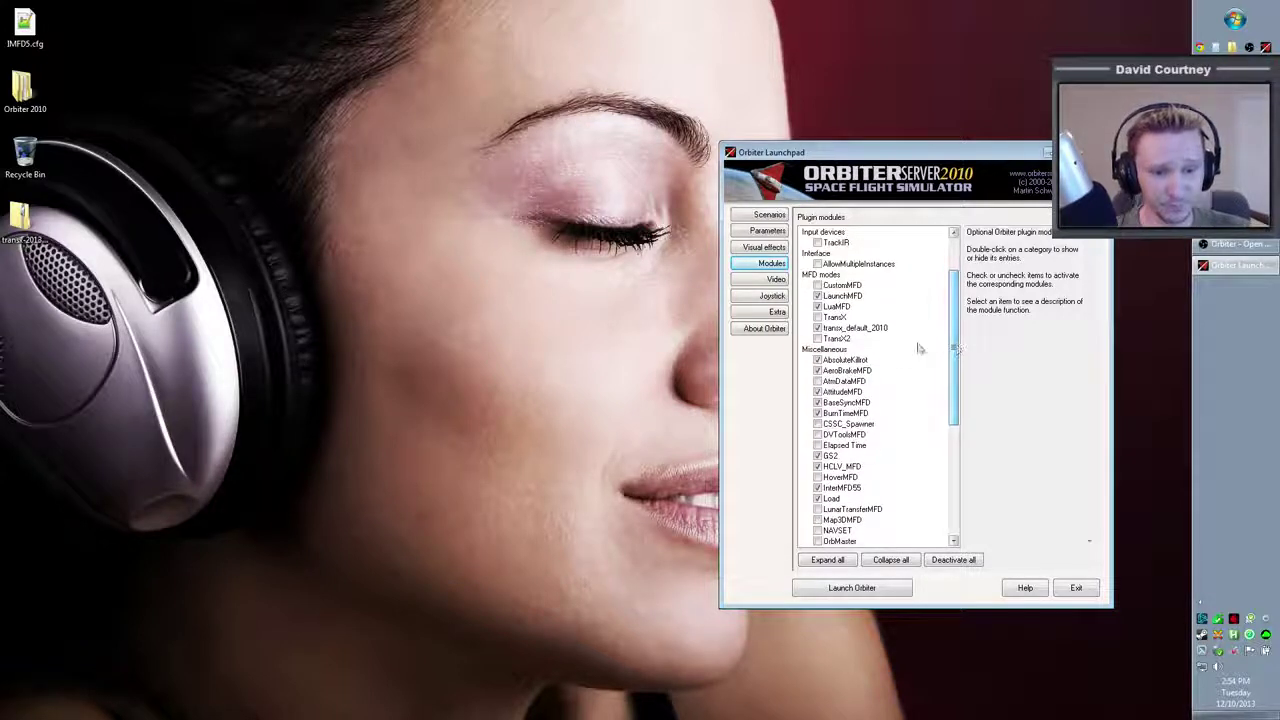
{"action": "left_click", "coordinate": [817, 317]}
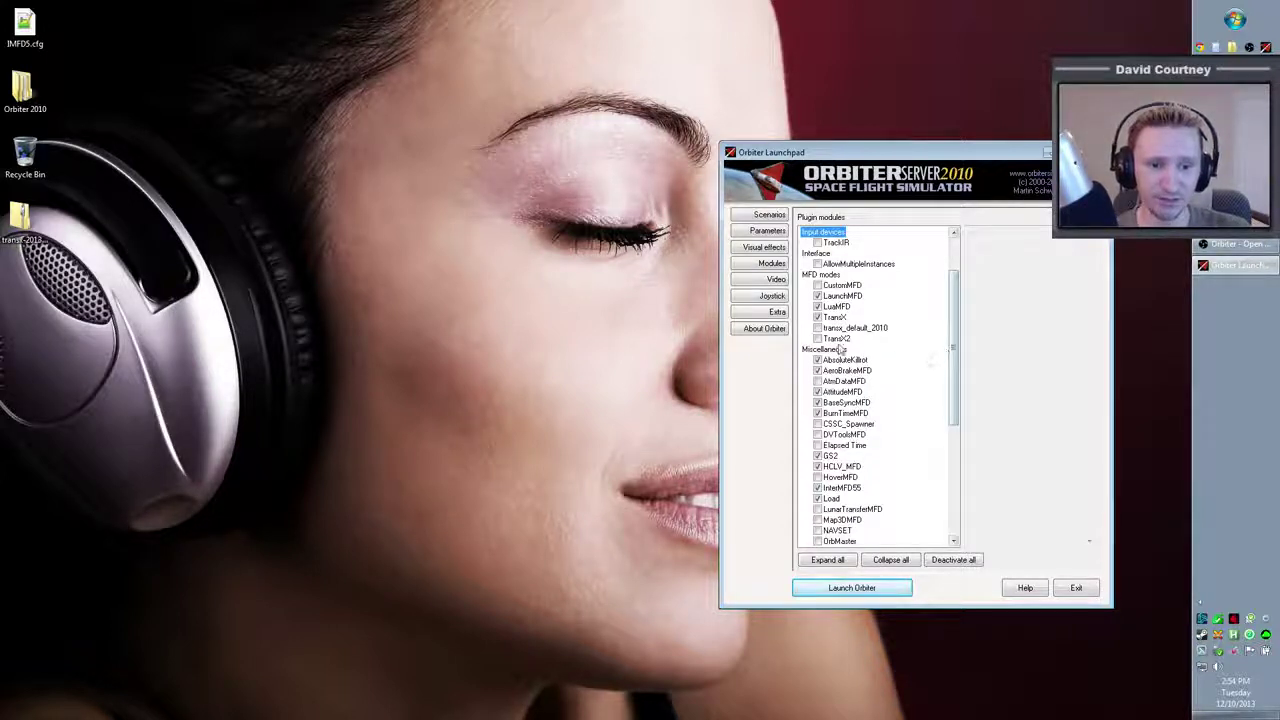
{"action": "left_click", "coordinate": [818, 339]}
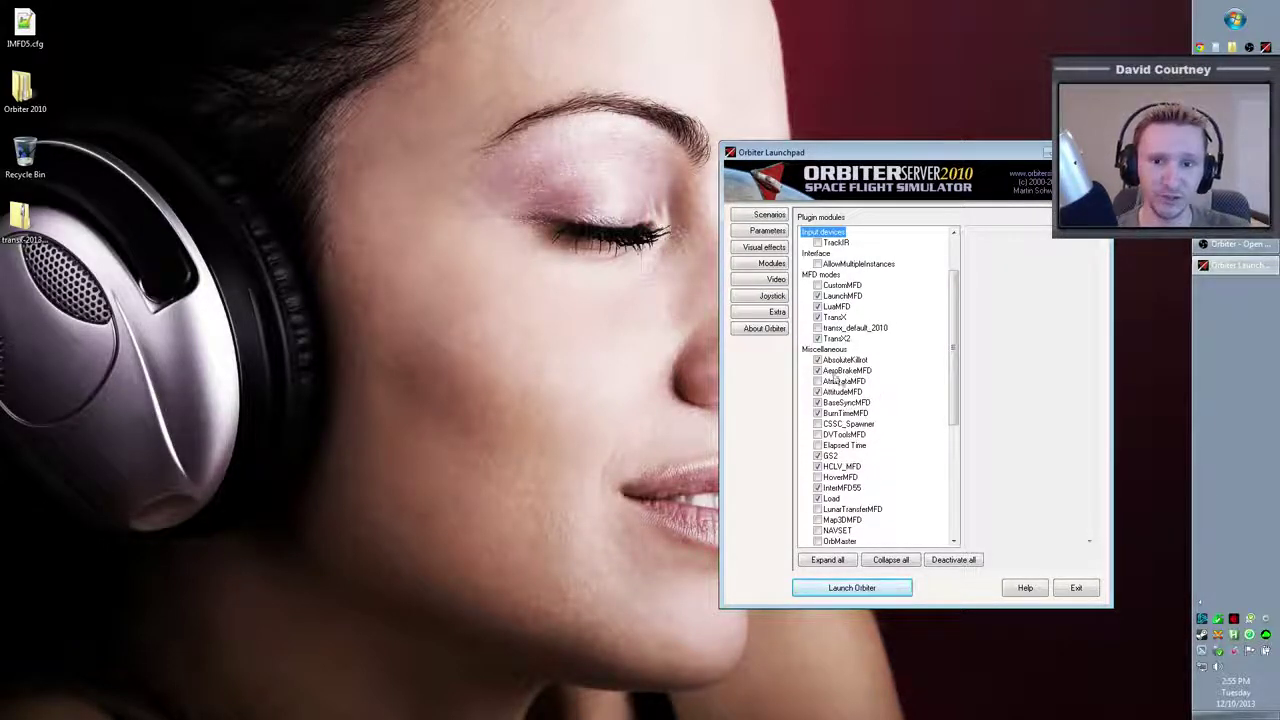
Review the TransX and TransX2 module descriptions, then return to the Scenarios list
{"action": "left_click", "coordinate": [838, 317]}
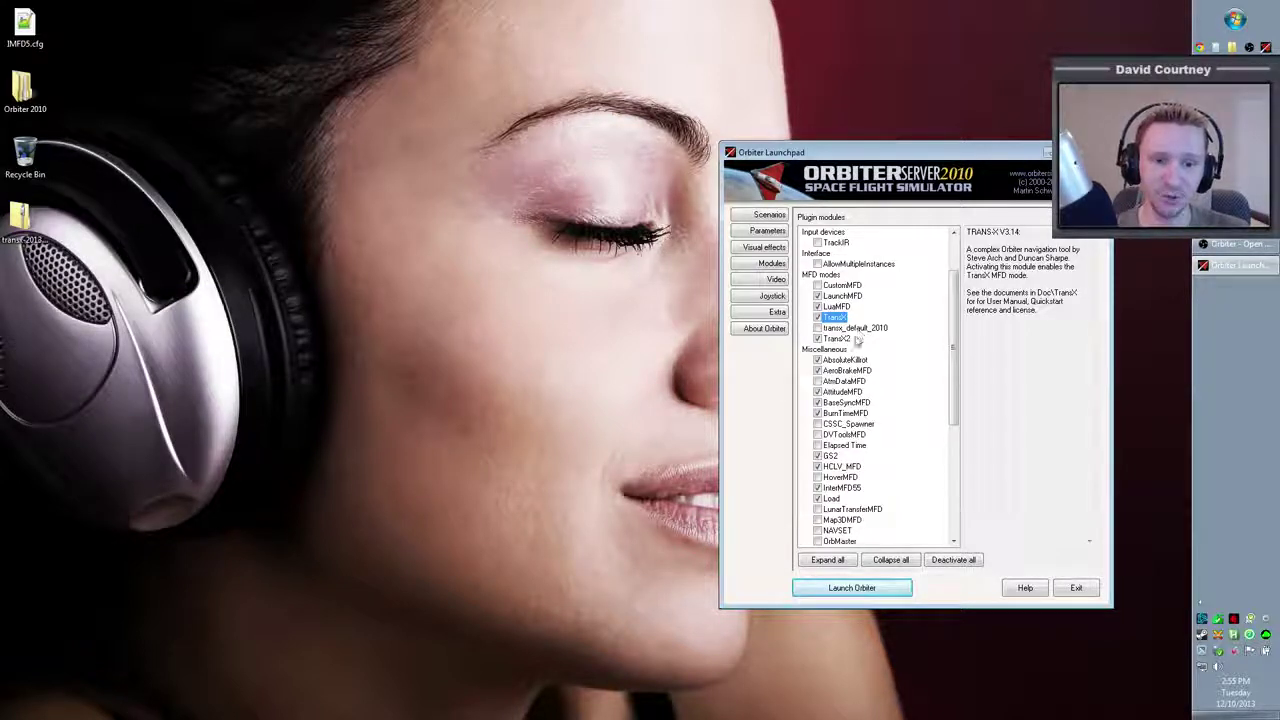
{"action": "left_click", "coordinate": [849, 340]}
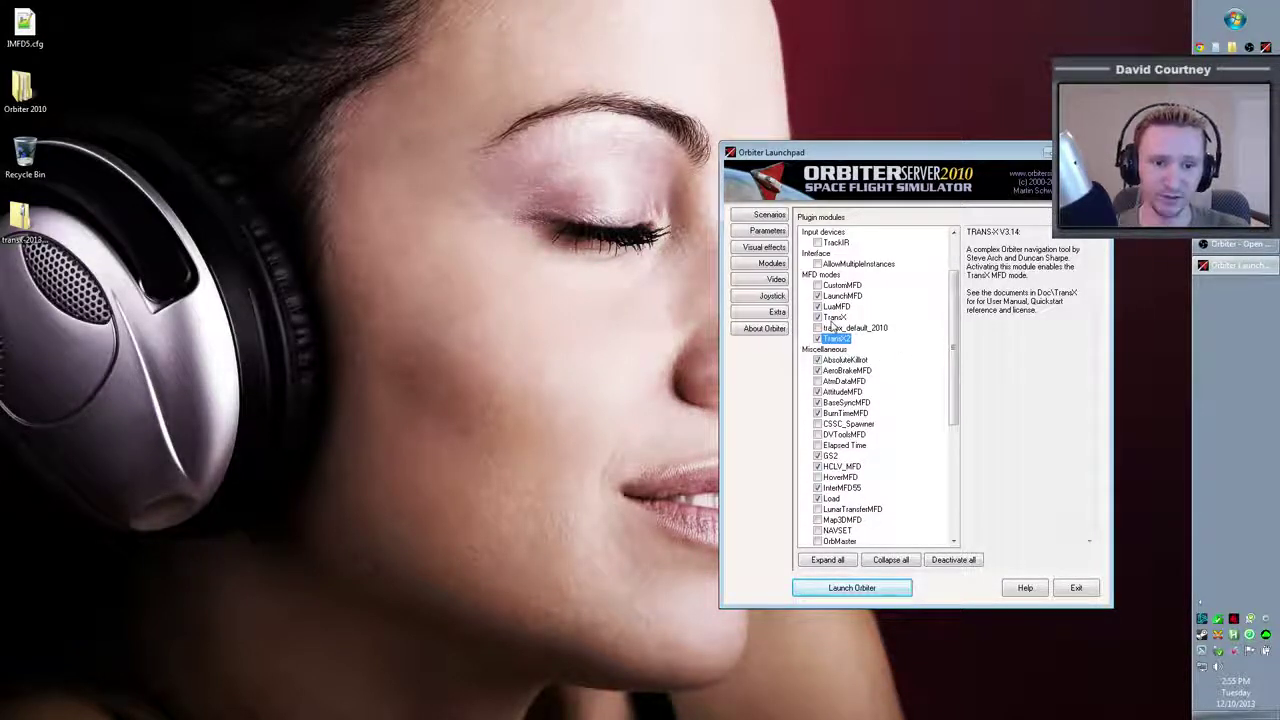
{"action": "left_click", "coordinate": [834, 317]}
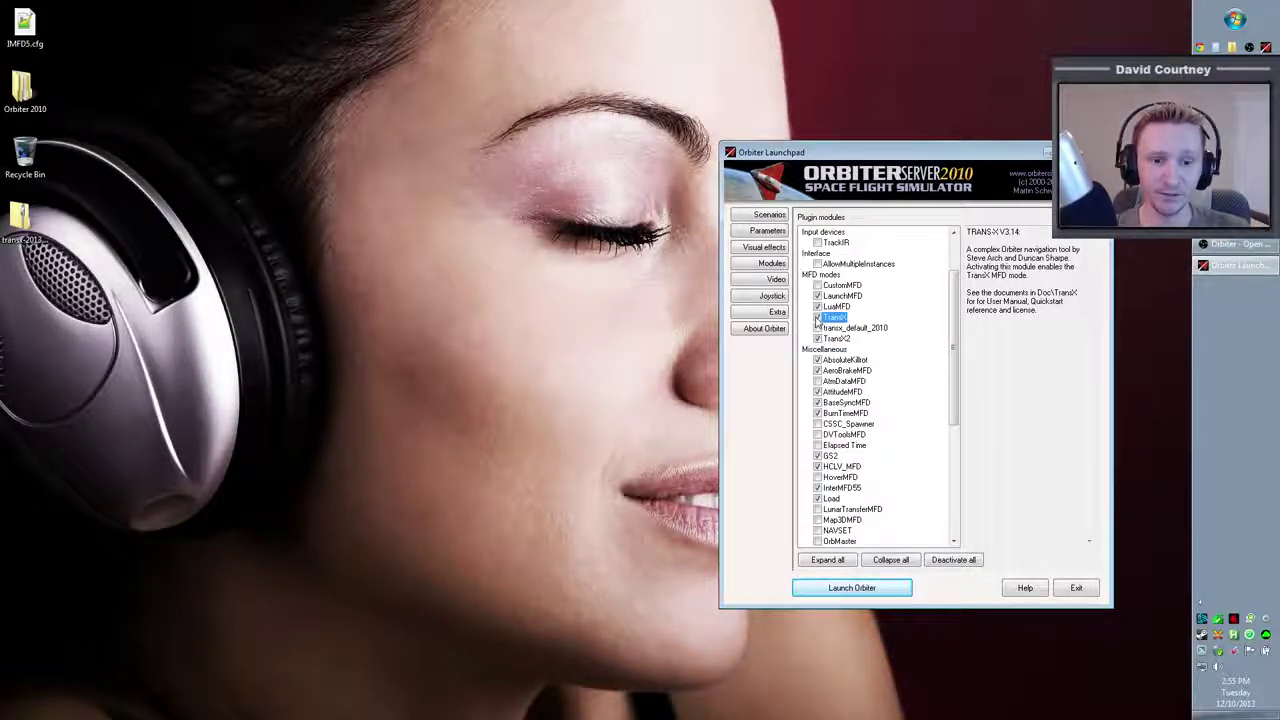
{"action": "left_click", "coordinate": [840, 339]}
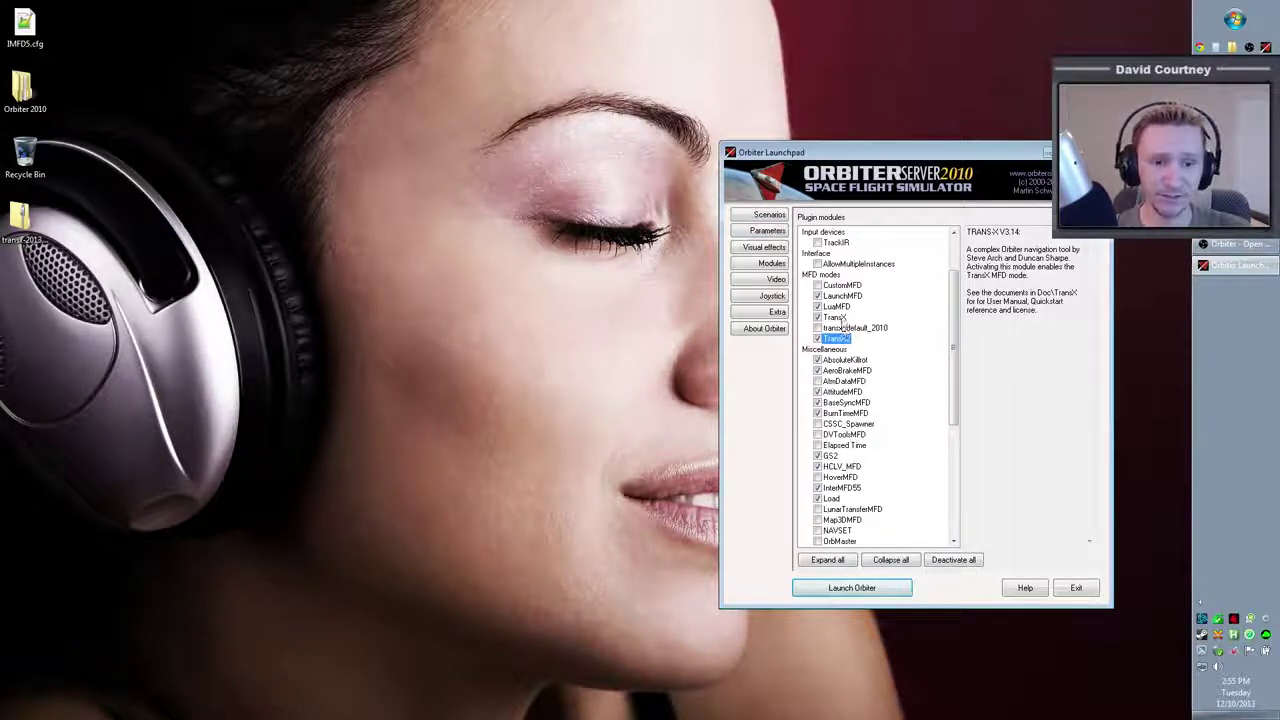
{"action": "left_click", "coordinate": [765, 218]}
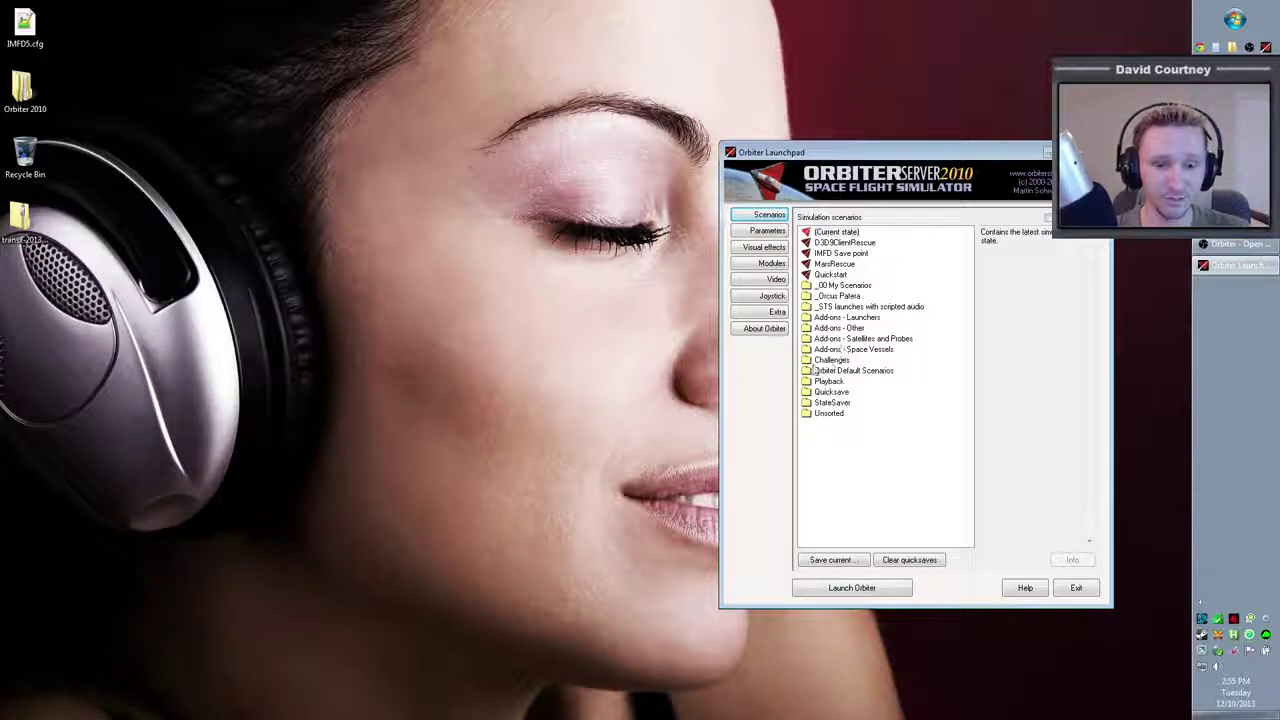
Launch the Orbiter Default Scenarios > Delta-glider > Brighton Beach scenario
{"action": "left_click", "coordinate": [808, 370]}
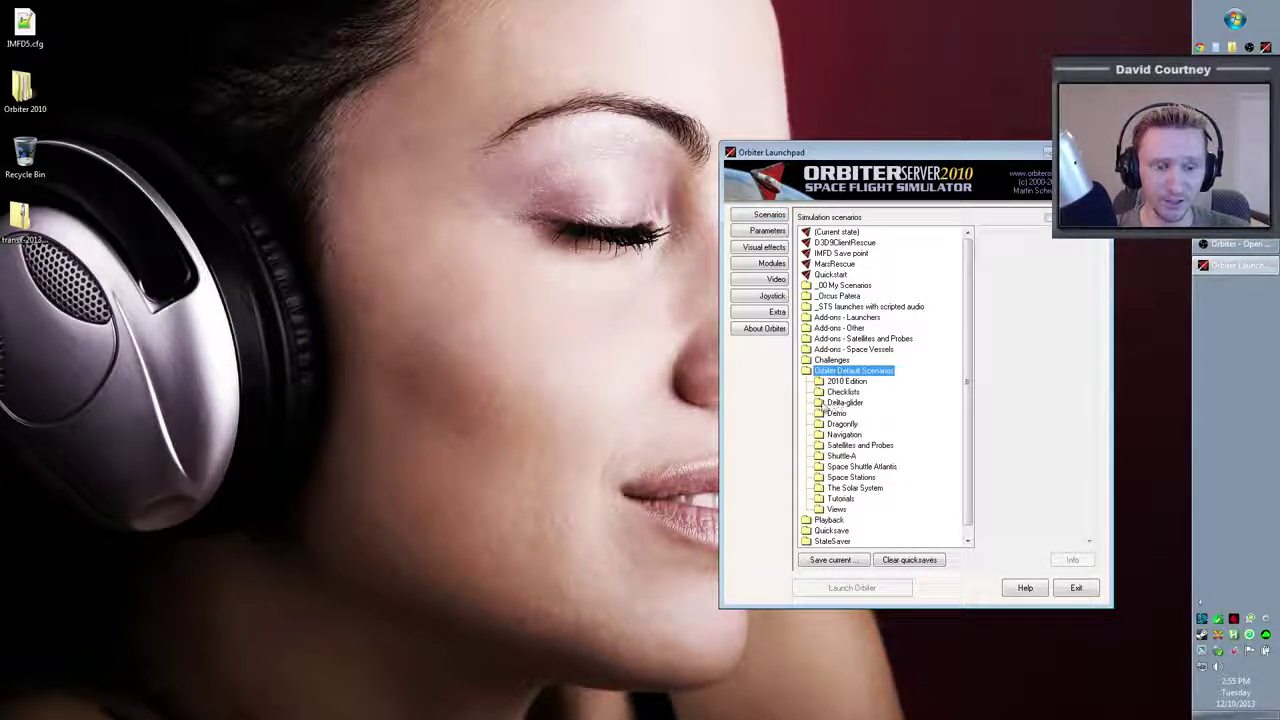
{"action": "left_click", "coordinate": [824, 404]}
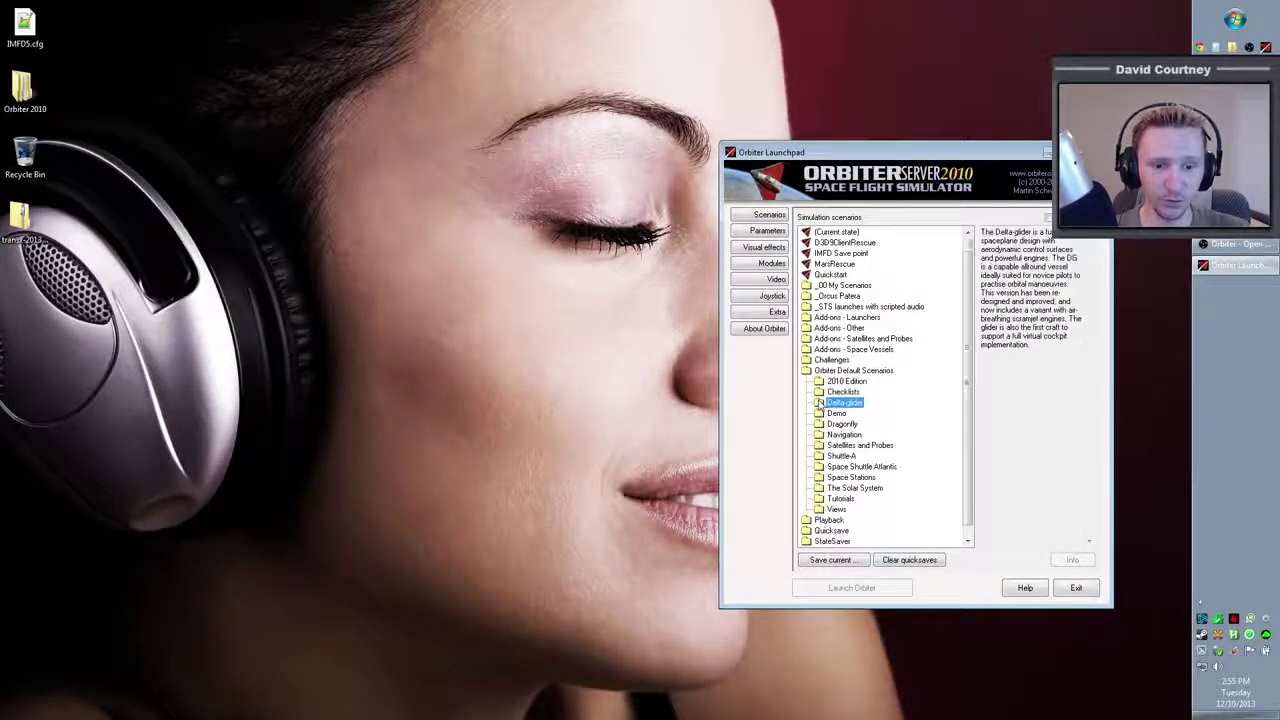
{"action": "left_click", "coordinate": [866, 403]}
{"action": "left_click", "coordinate": [883, 587]}
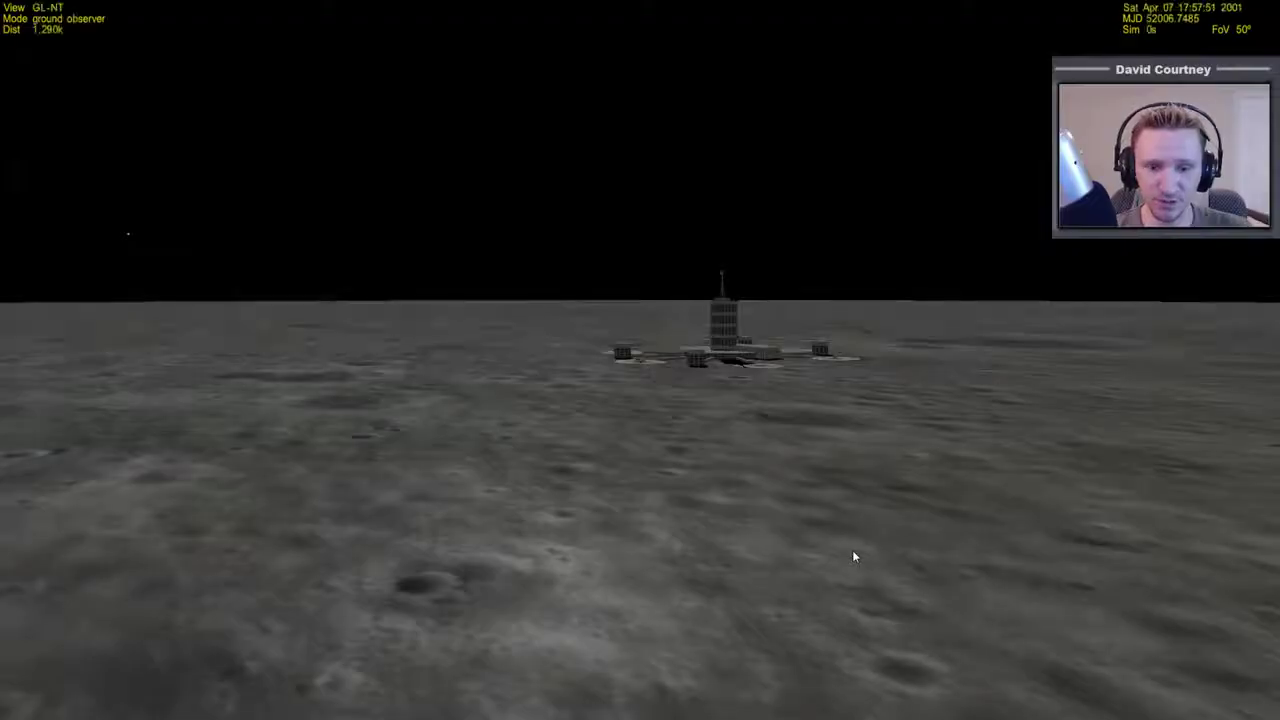
Switch to the Delta-glider's glass cockpit and load TransX into the left MFD
{"action": "key", "text": "F1"}
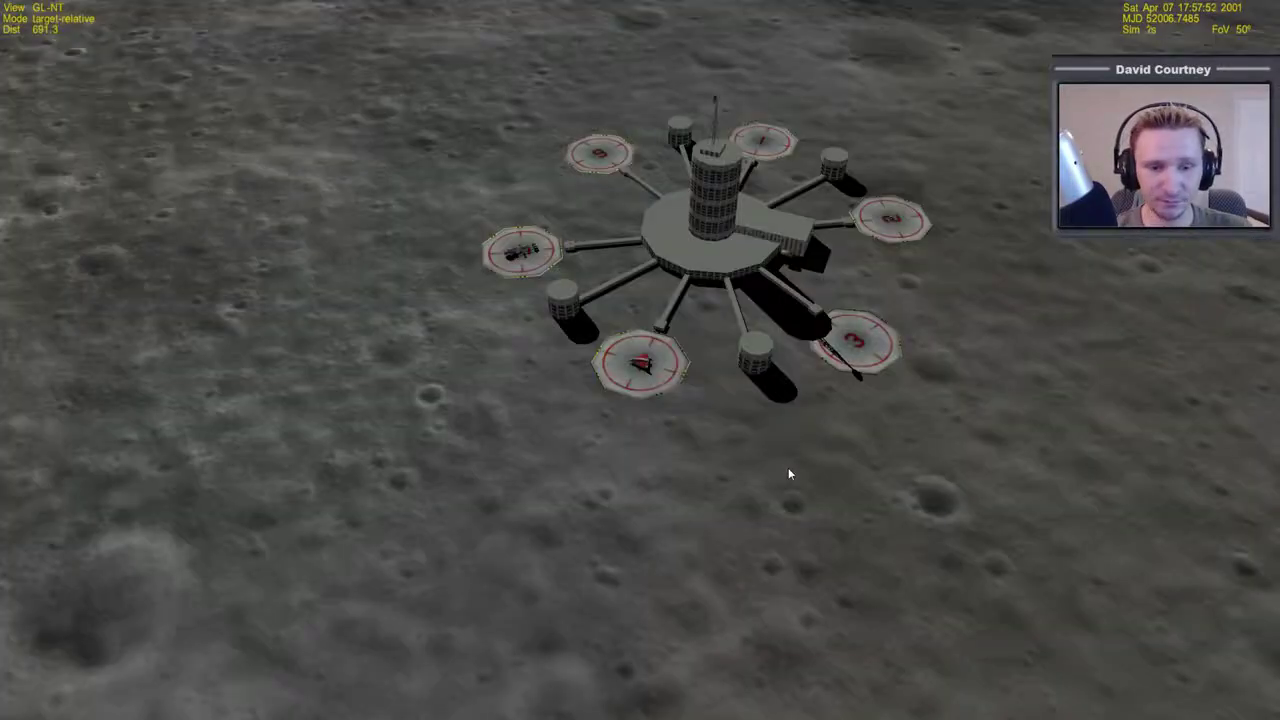
{"action": "key", "text": "F1"}
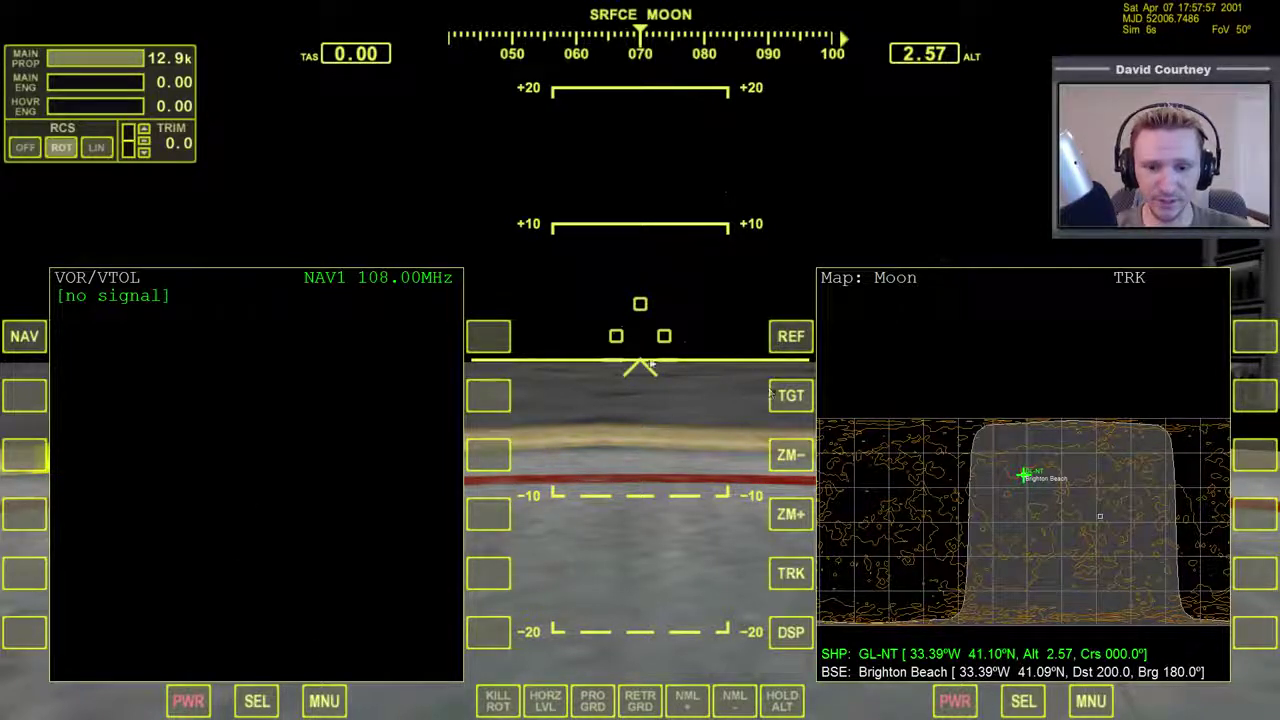
{"action": "left_click", "coordinate": [263, 704]}
{"action": "left_click", "coordinate": [263, 704]}
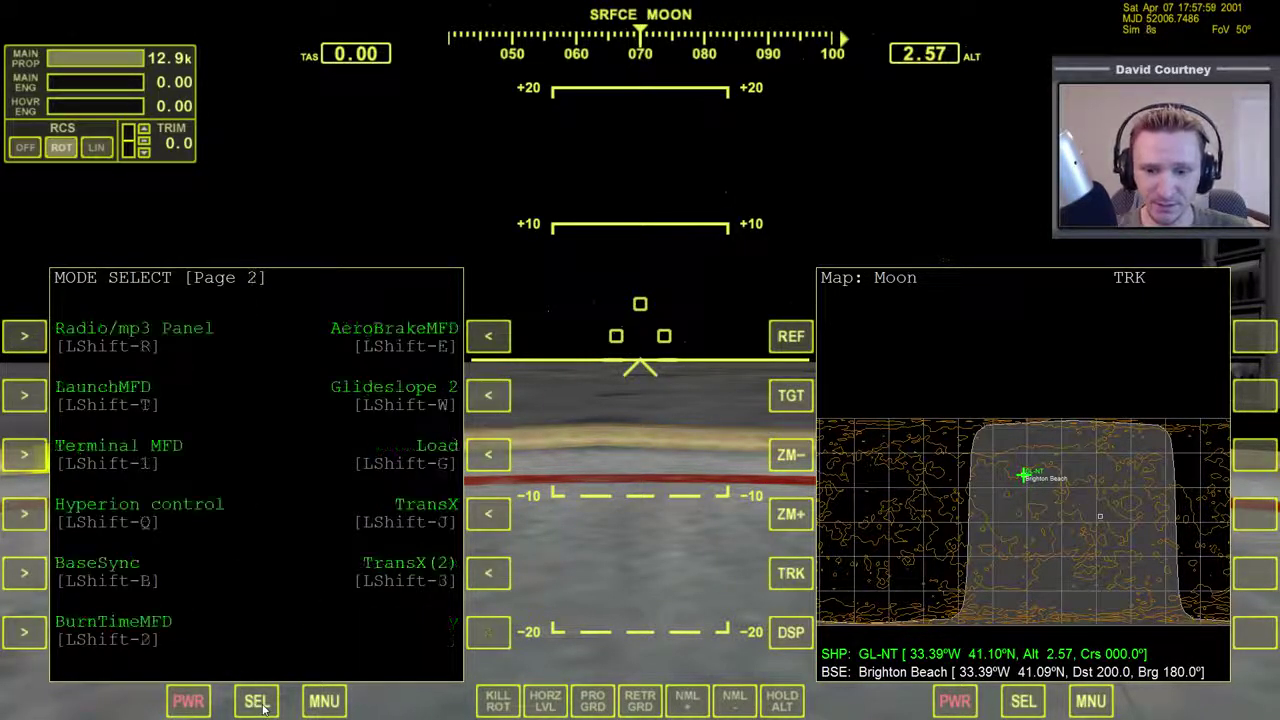
{"action": "left_click", "coordinate": [490, 514]}
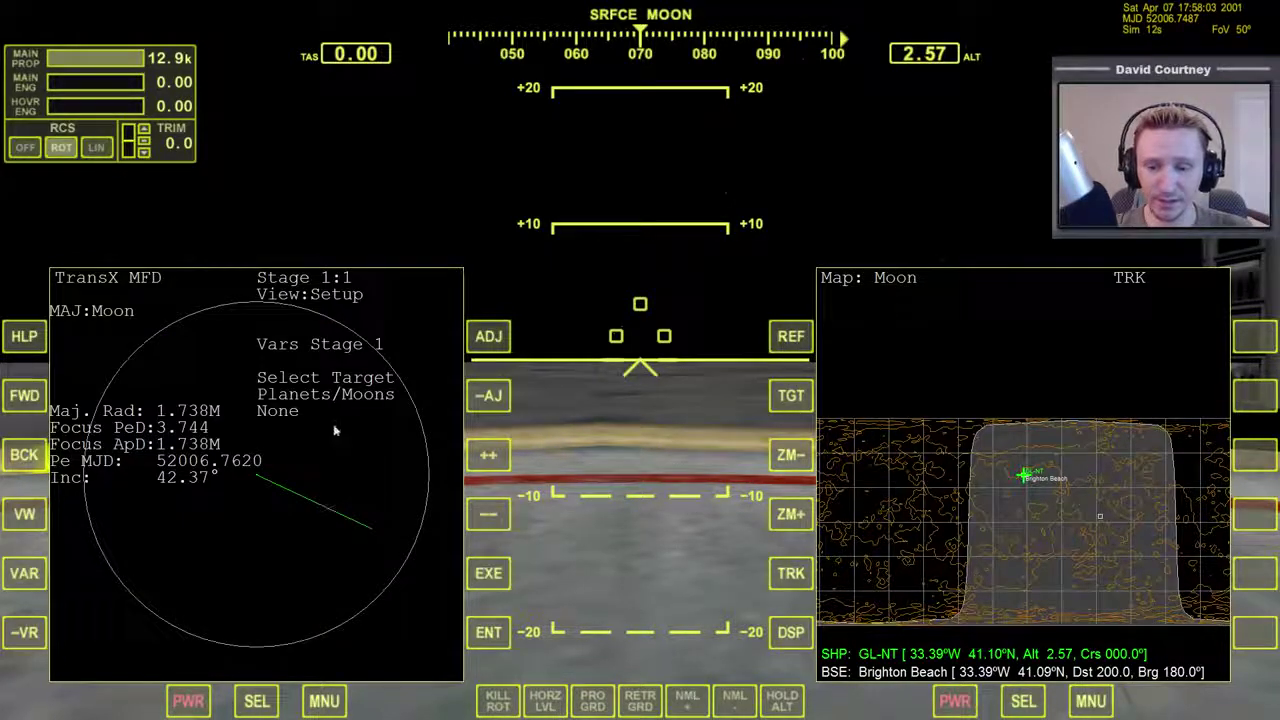
Target Escape, set the stage 2 Earth eject prograde velocity to -190, and return to stage 1
{"action": "left_click", "coordinate": [485, 460]}
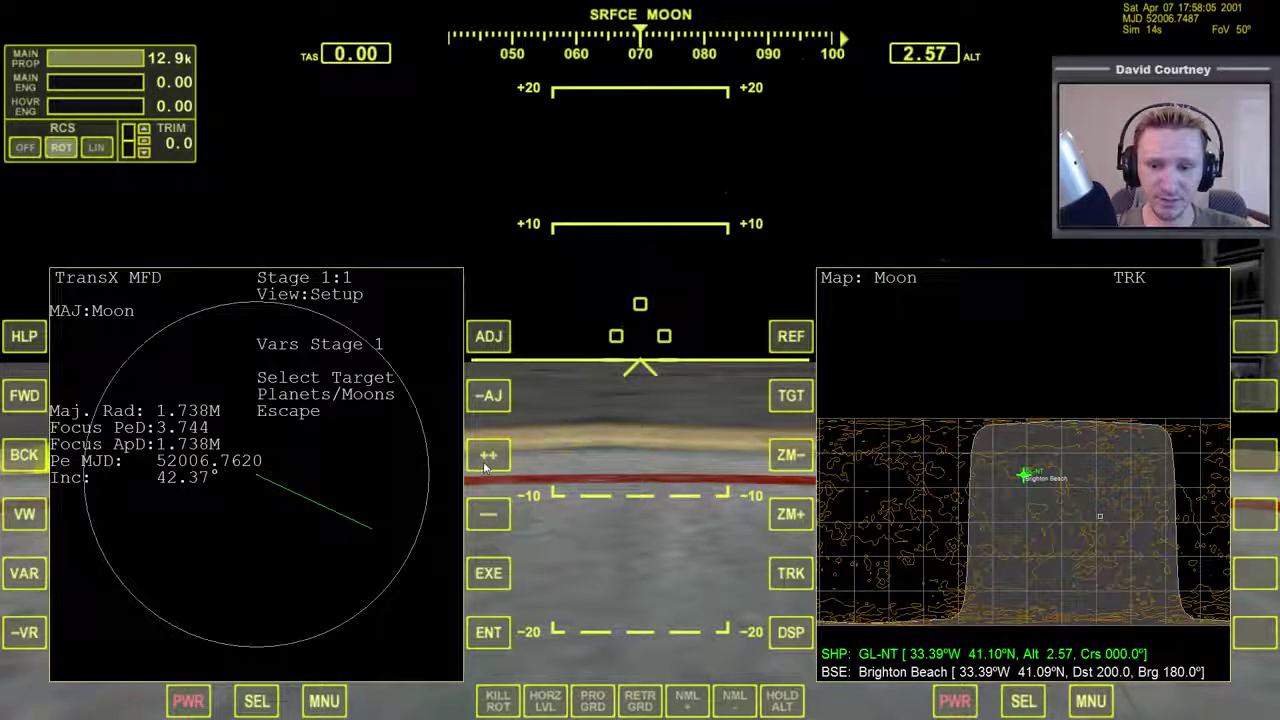
{"action": "left_click", "coordinate": [28, 399]}
{"action": "left_click", "coordinate": [21, 519]}
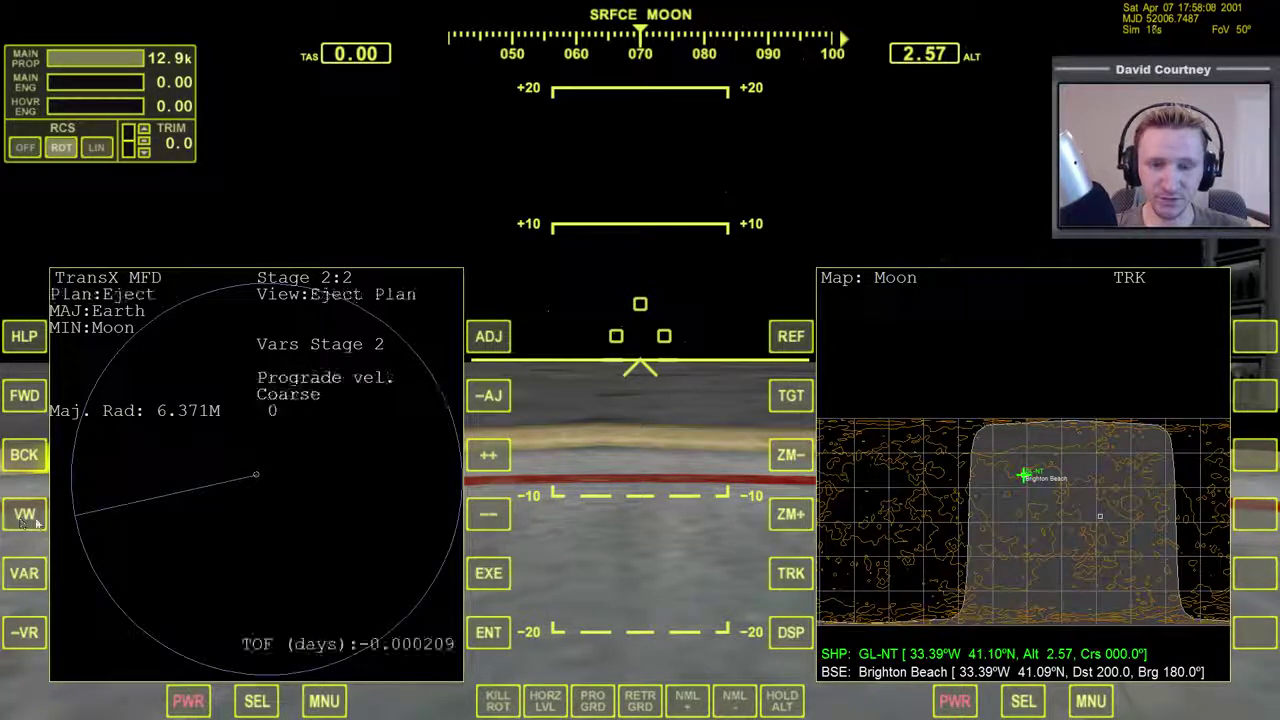
{"action": "left_click", "coordinate": [489, 518]}
{"action": "left_click", "coordinate": [489, 518]}
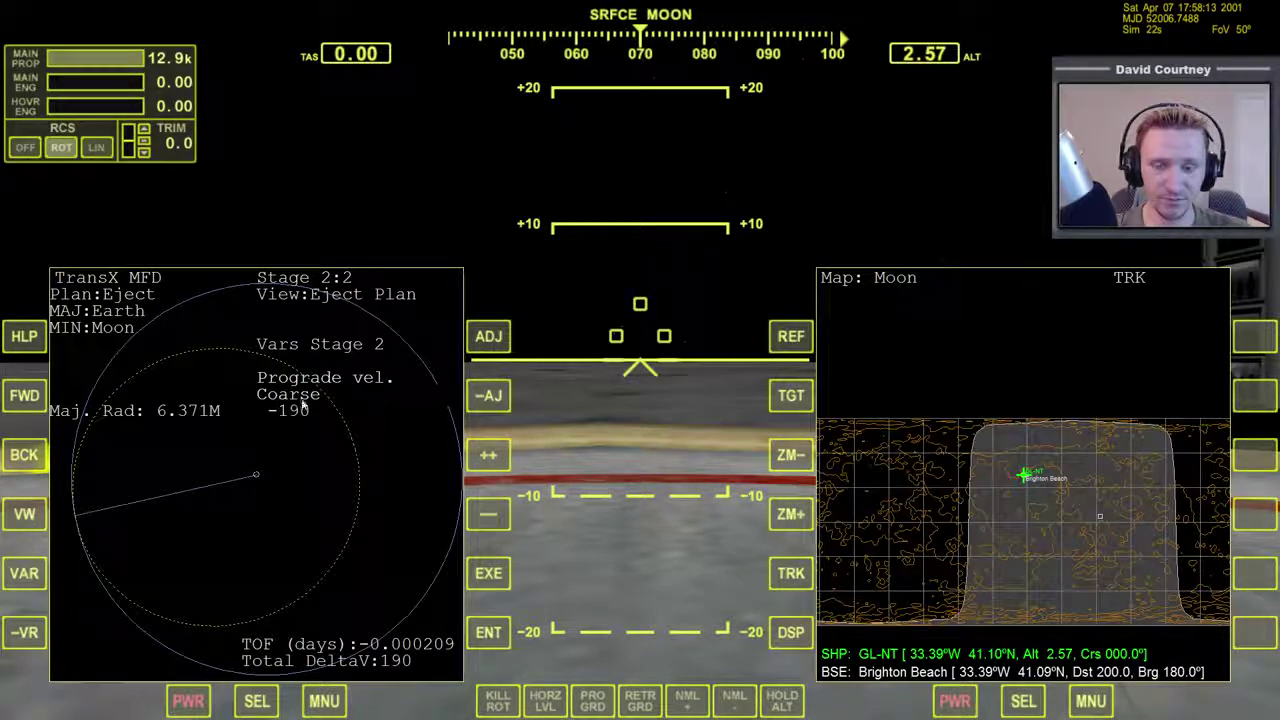
{"action": "left_click", "coordinate": [25, 455]}
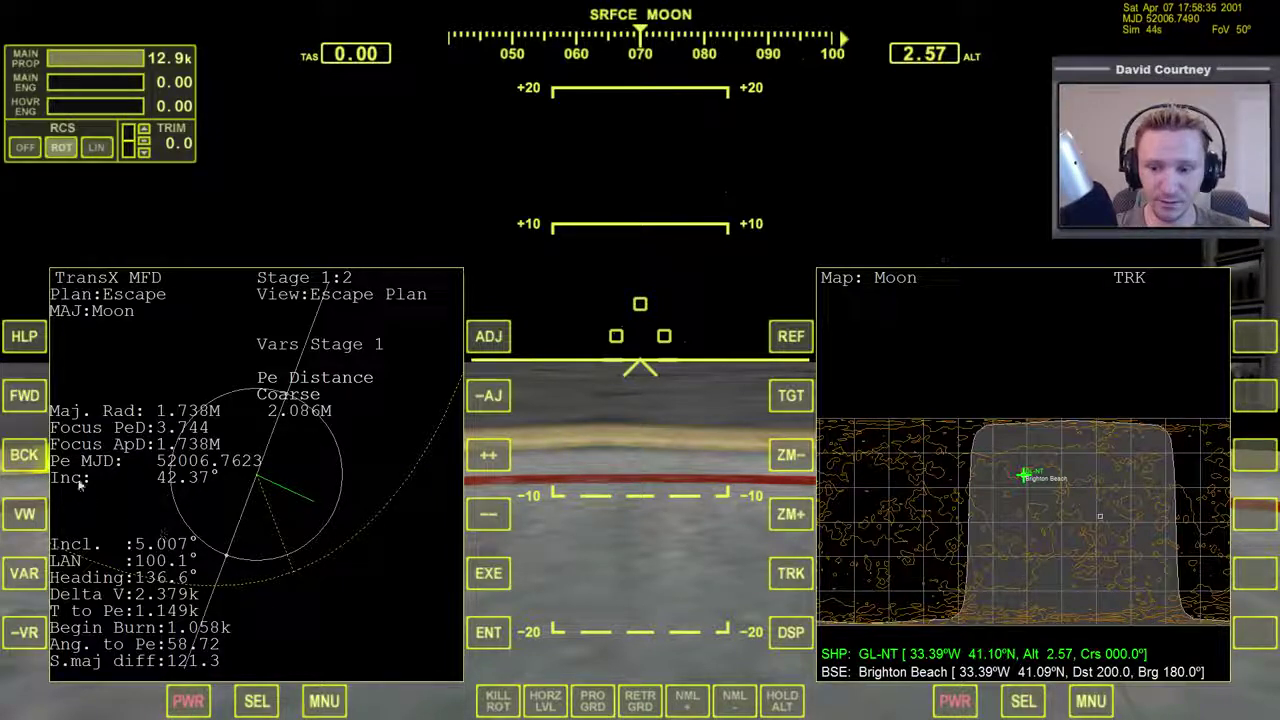
Cycle the TransX stage views until the Moon stage's Setup view is showing
{"action": "left_click", "coordinate": [33, 459]}
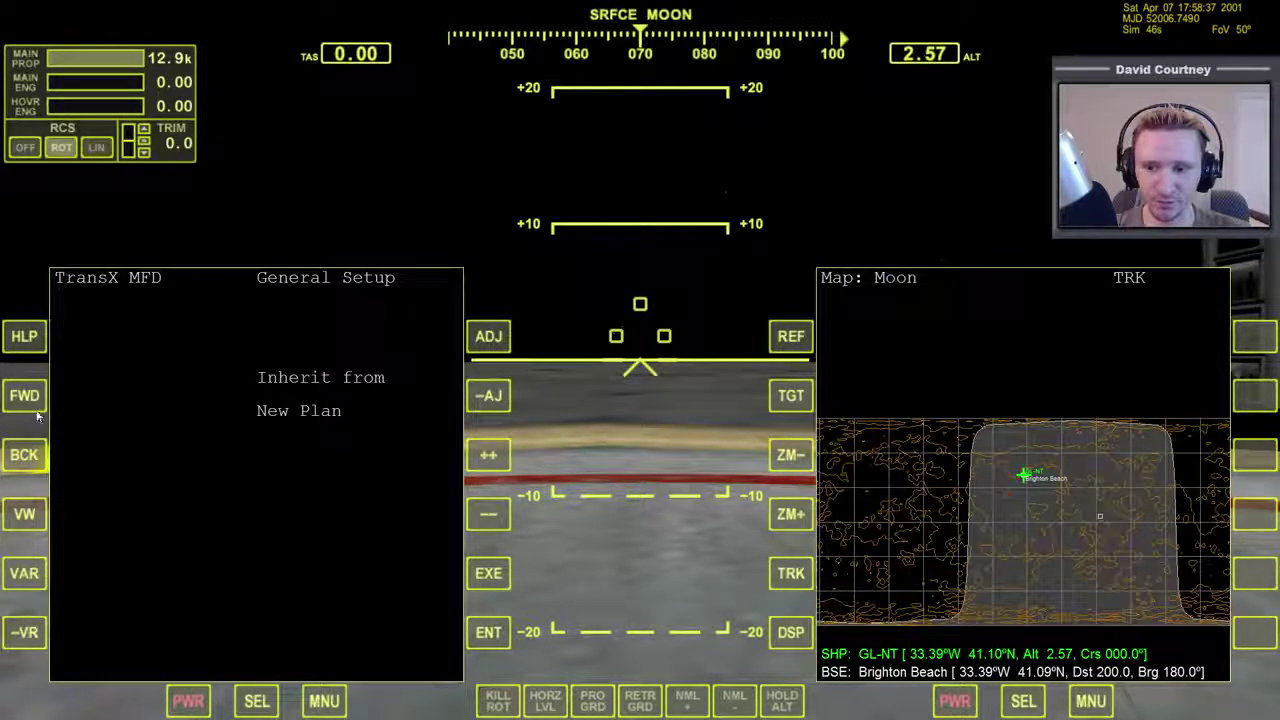
{"action": "left_click", "coordinate": [37, 408]}
{"action": "left_click", "coordinate": [24, 513]}
{"action": "left_click", "coordinate": [24, 513]}
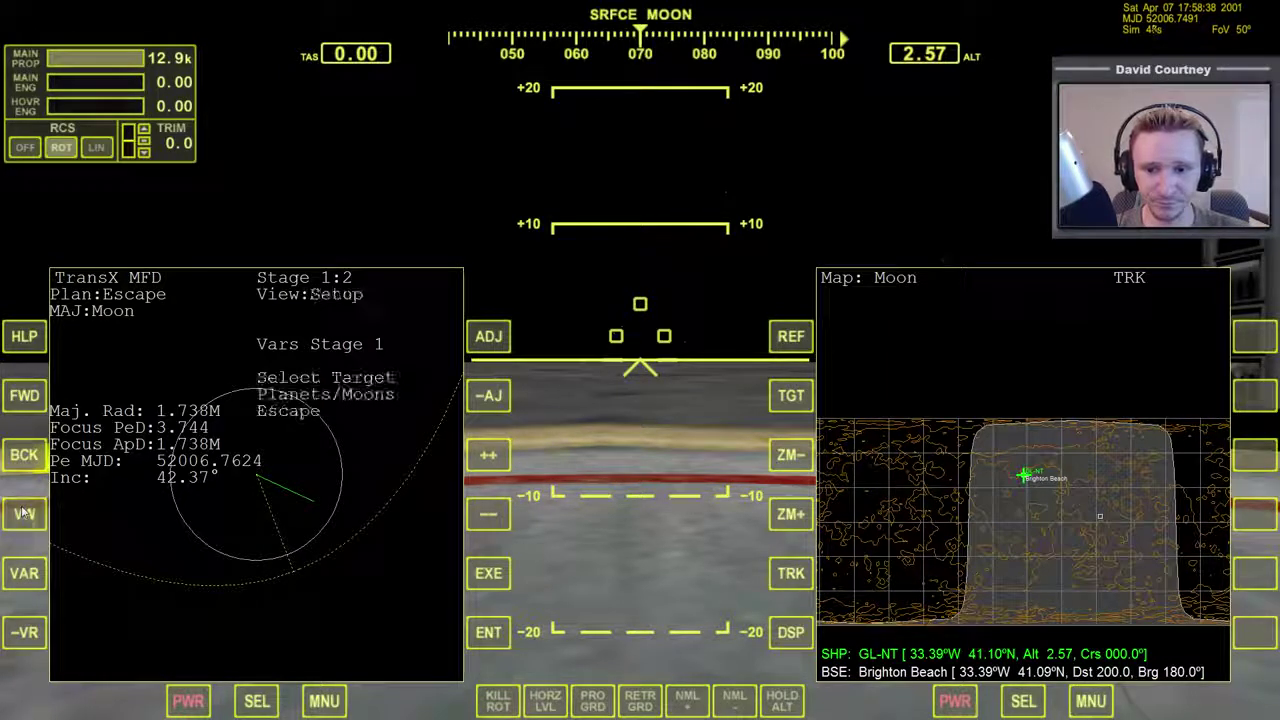
{"action": "left_click", "coordinate": [24, 513]}
{"action": "left_click", "coordinate": [24, 513]}
{"action": "left_click", "coordinate": [24, 513]}
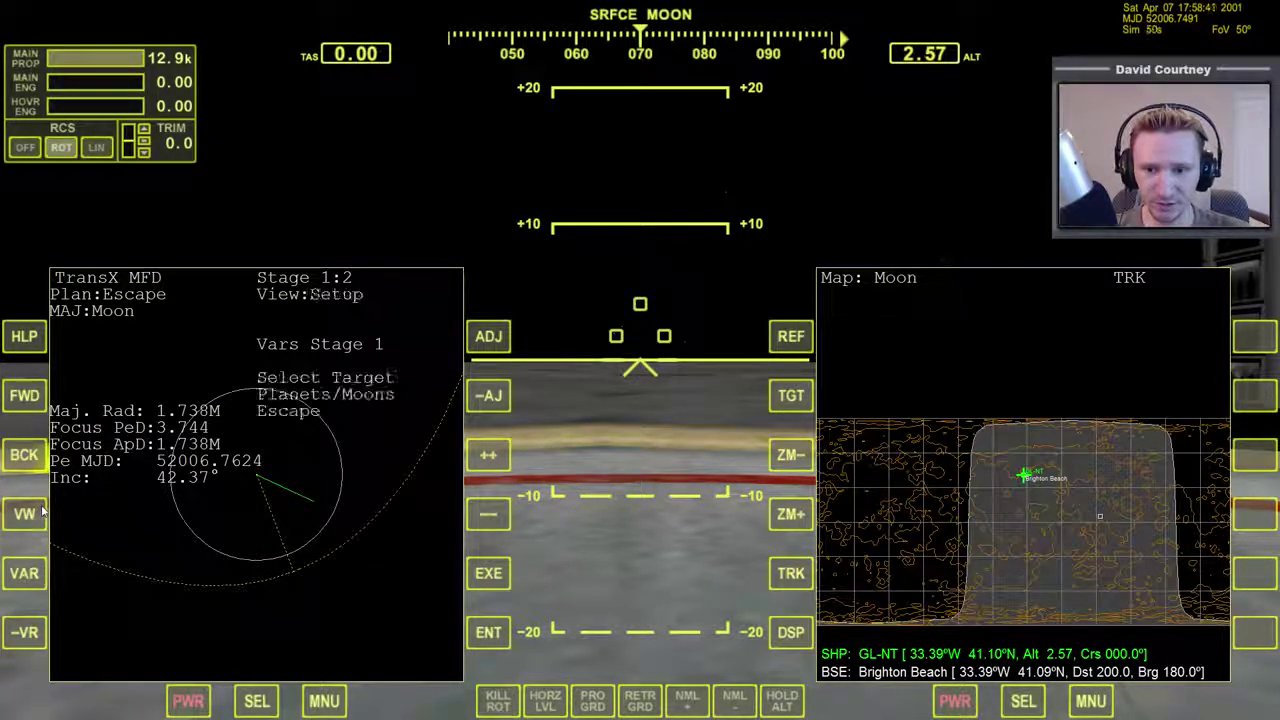
Set the stage 1 target to None and remove the extra Earth stage
{"action": "left_click", "coordinate": [492, 454]}
{"action": "left_click", "coordinate": [492, 454]}
{"action": "left_click", "coordinate": [492, 454]}
{"action": "left_click", "coordinate": [26, 440]}
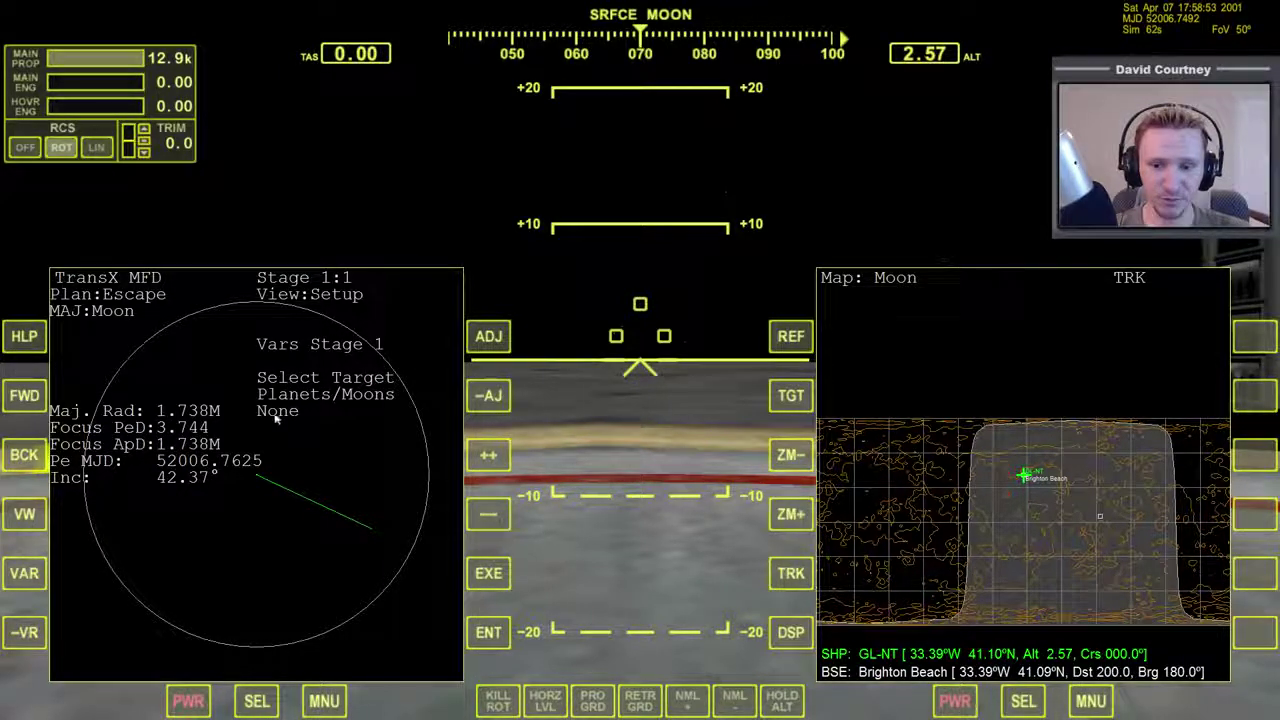
Target Escape again, set the stage 2 eject prograde velocity to -50, and return to stage 1
{"action": "left_click", "coordinate": [492, 457]}
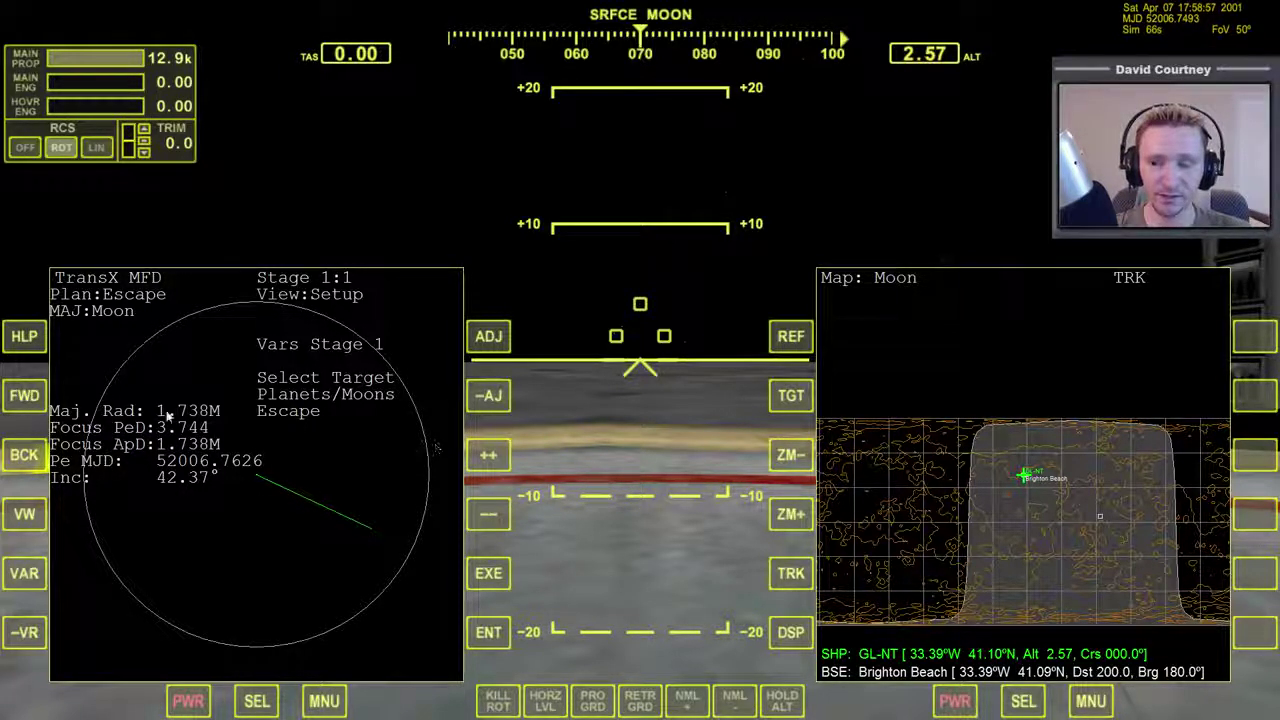
{"action": "left_click", "coordinate": [24, 395]}
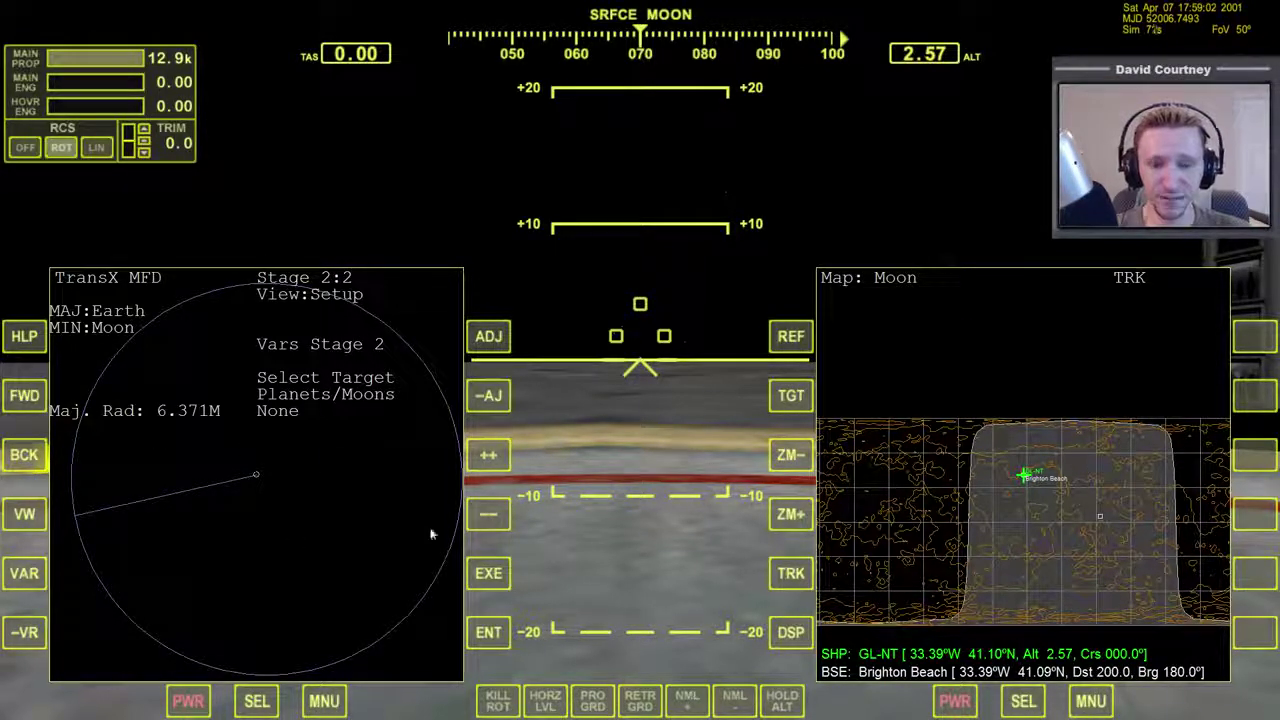
{"action": "left_click", "coordinate": [24, 513]}
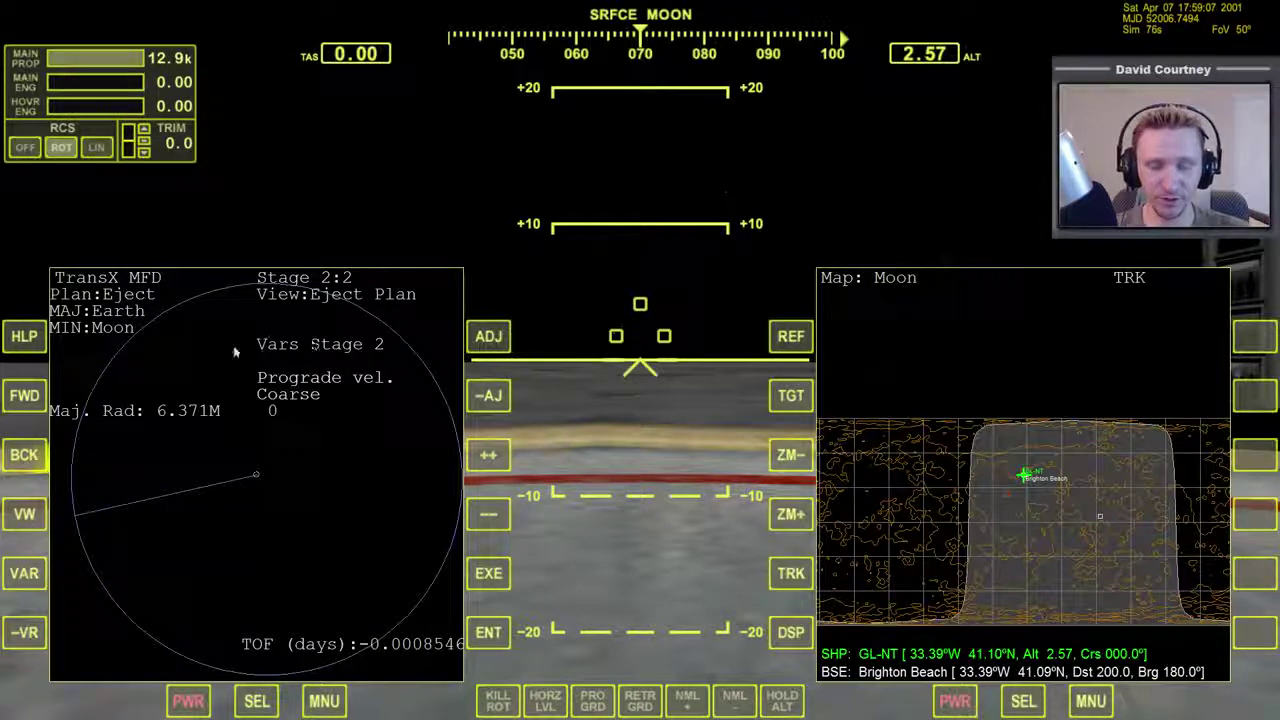
{"action": "left_click", "coordinate": [491, 515]}
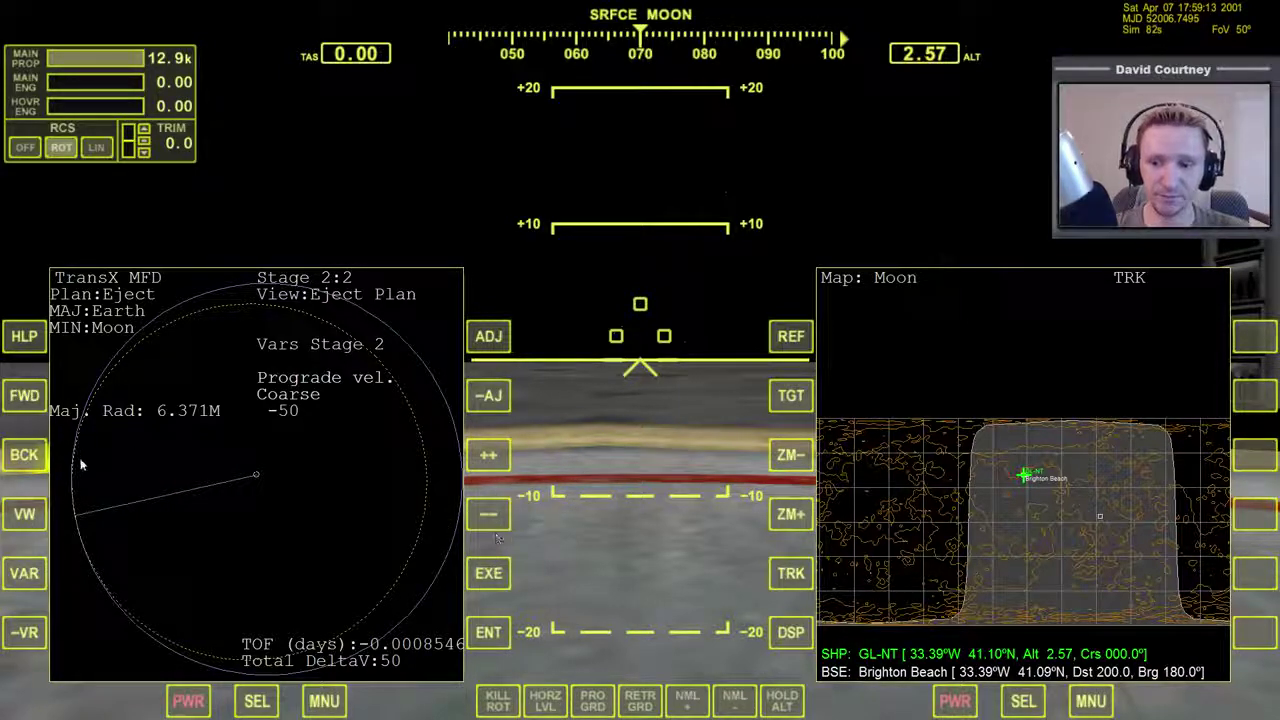
{"action": "left_click", "coordinate": [26, 458]}
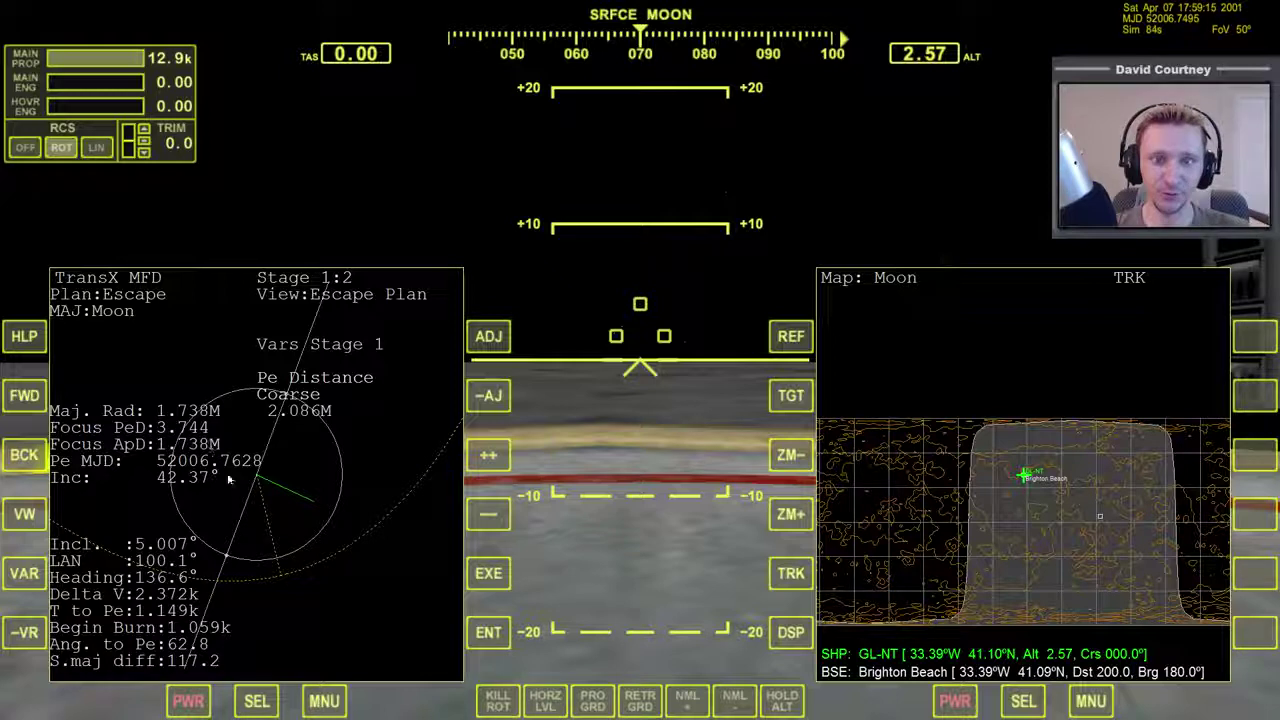